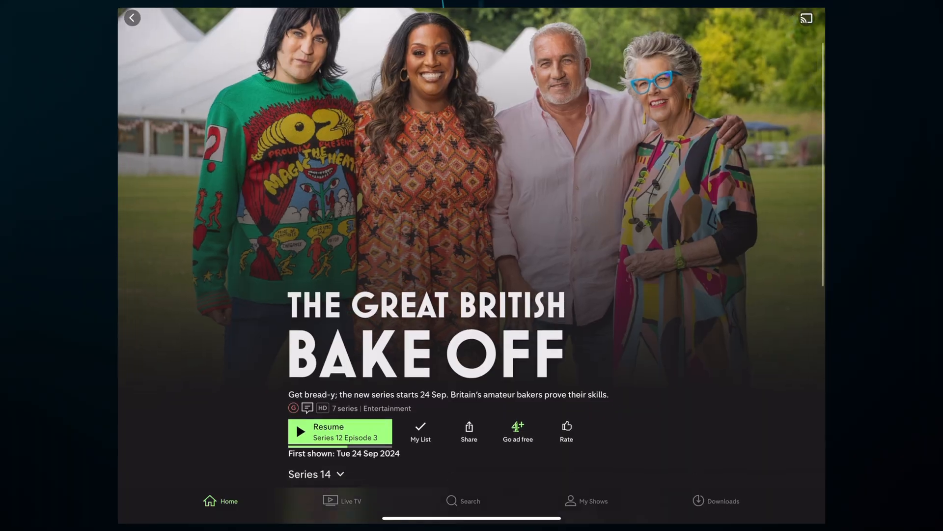
pyautogui.scroll(-5, 472, 295)
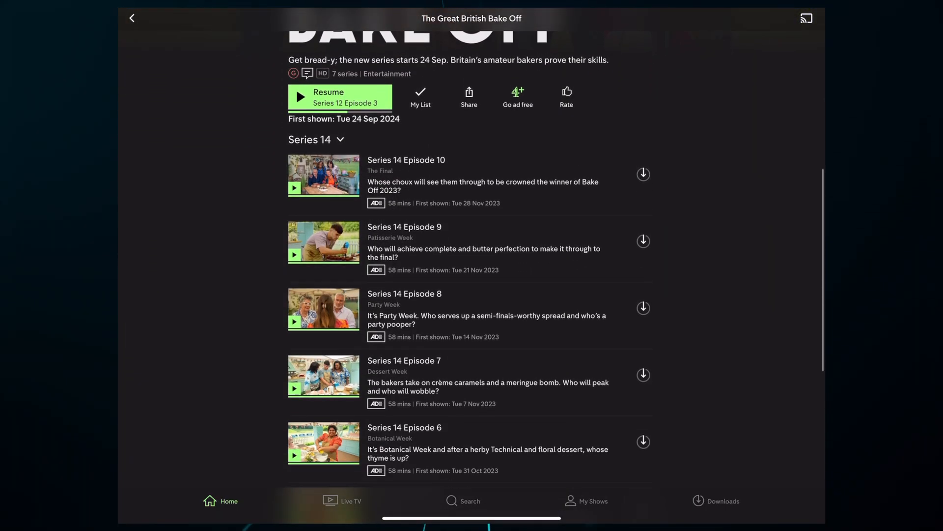
pyautogui.scroll(-2, 472, 295)
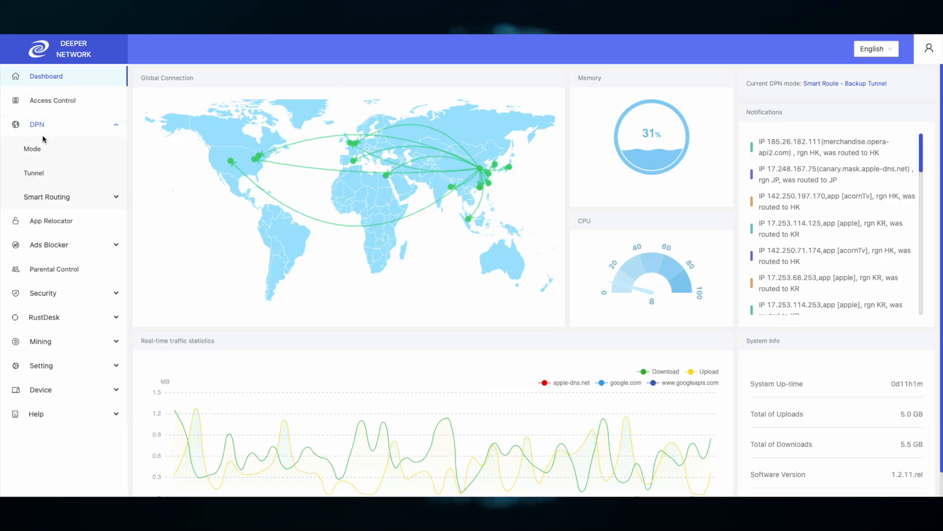
# Go to the DPN Mode page showing Smart Route with backup tunnel disabled
pyautogui.click(38, 147)
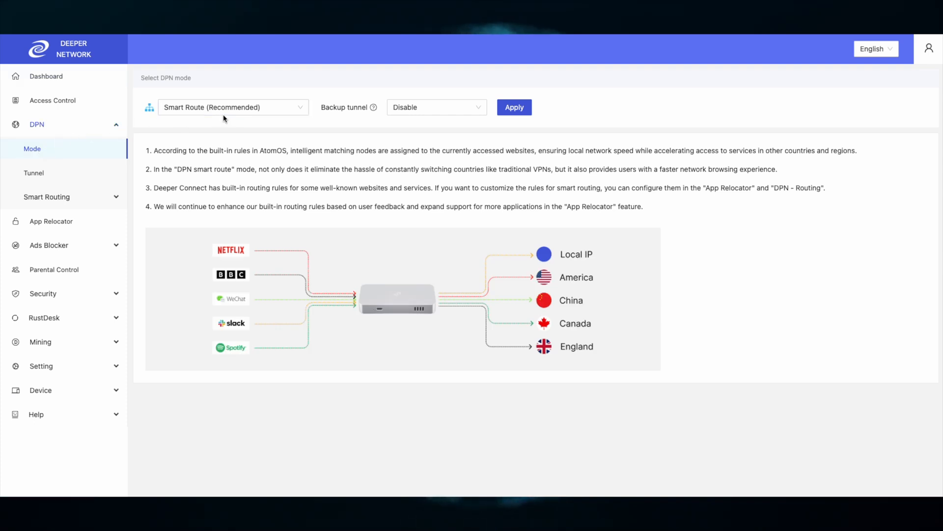
# In App Relocator, find Channel 4 and route it through United Kingdom - 4 instead of Direct Access
pyautogui.click(107, 130)
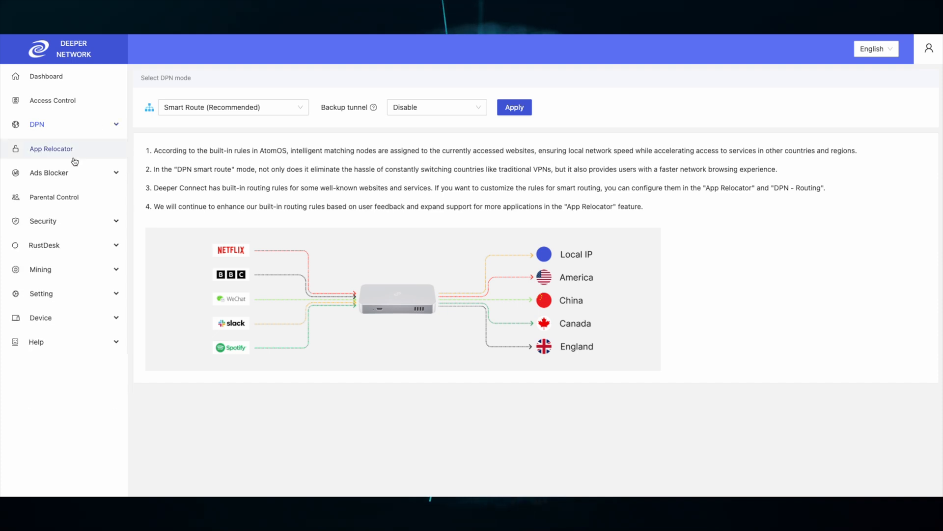
pyautogui.click(51, 148)
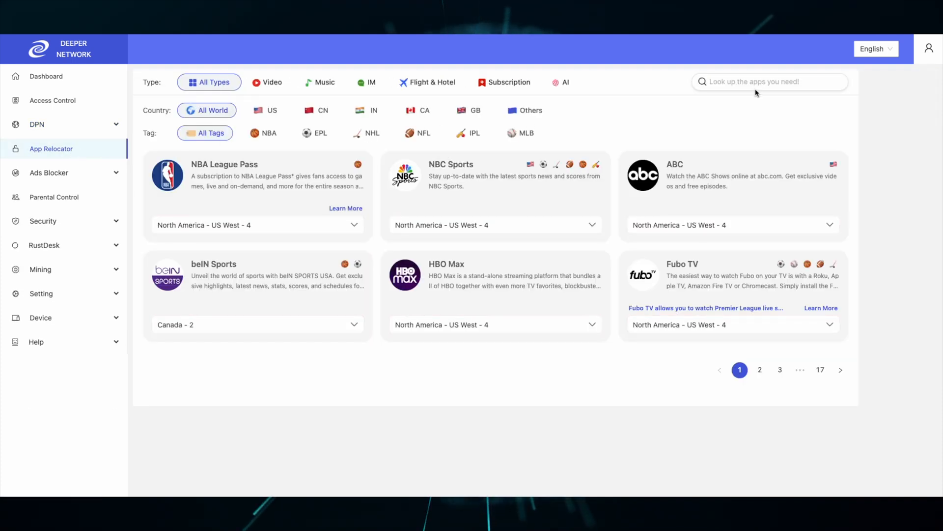
pyautogui.click(754, 82)
pyautogui.write('chann')
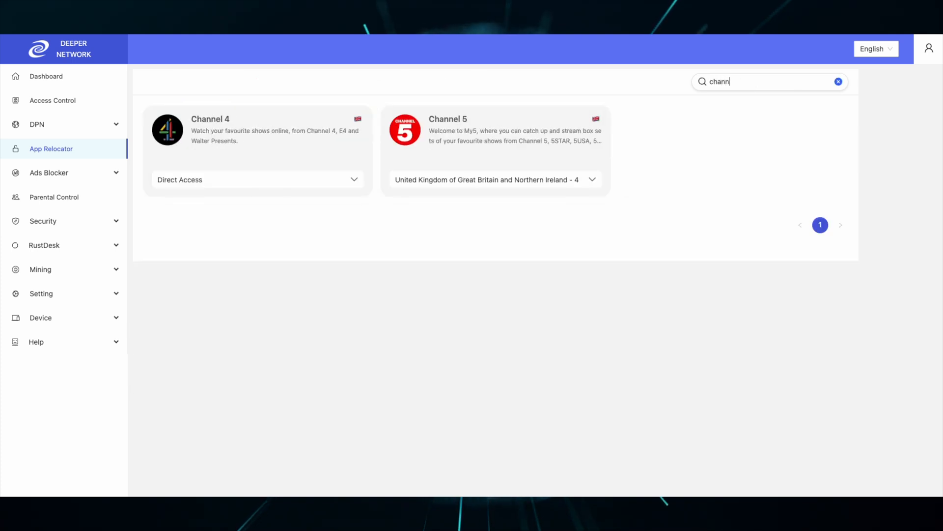
pyautogui.click(199, 180)
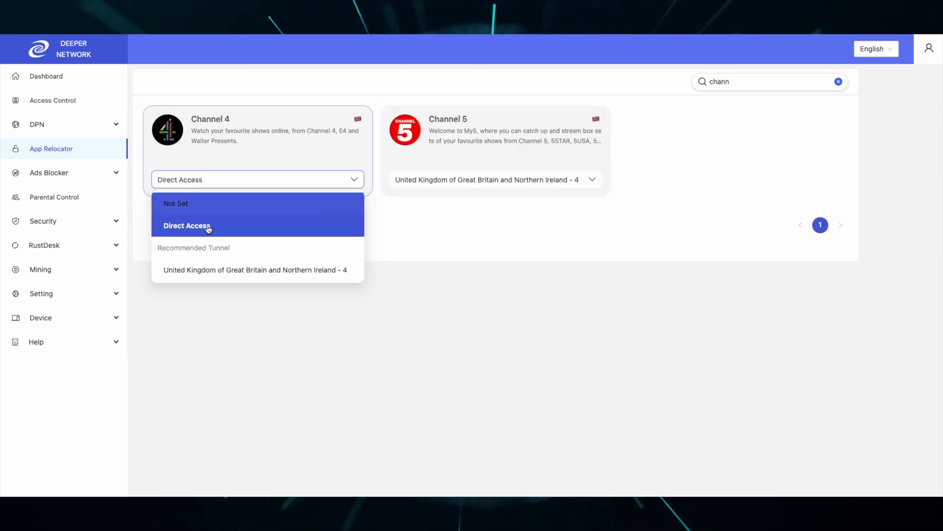
pyautogui.click(214, 272)
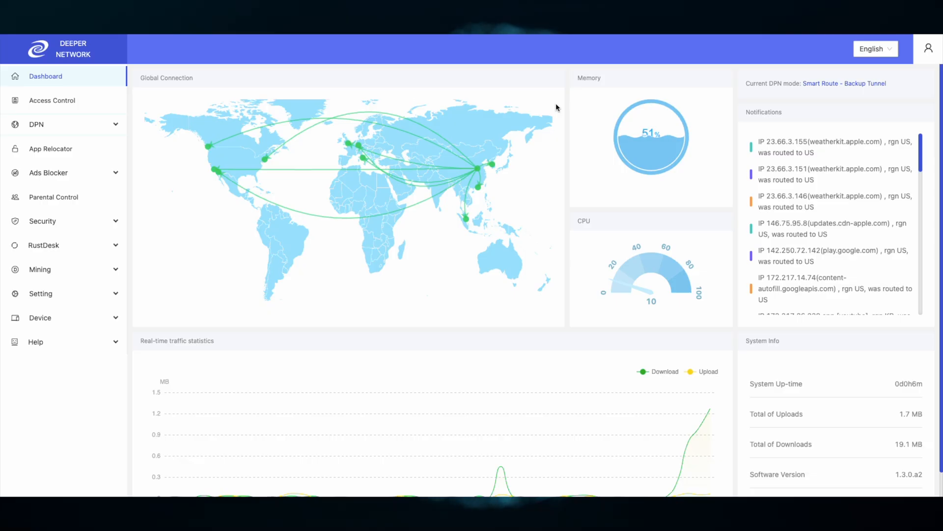
# In Smart Routing Domain Config, add adobedc.net routed through the North Europe - United Kingdom tunnel
pyautogui.click(74, 126)
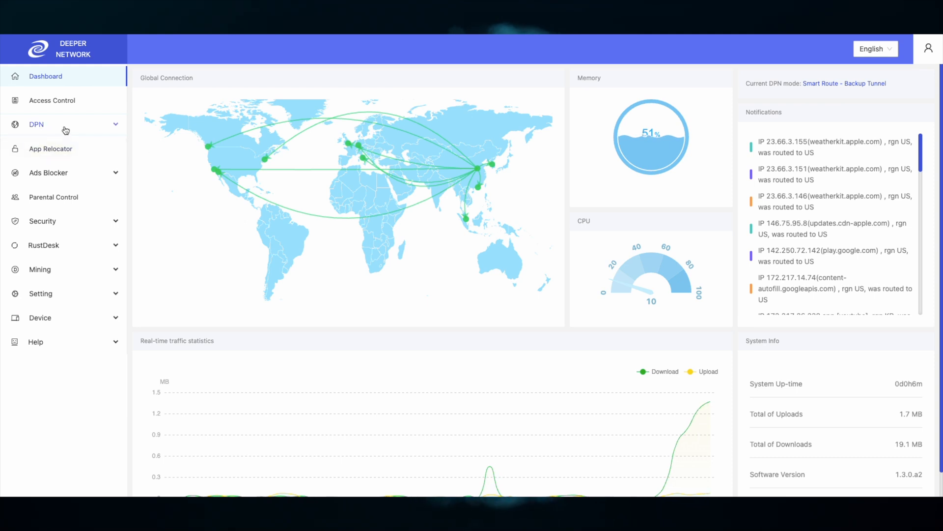
pyautogui.click(45, 197)
pyautogui.click(58, 222)
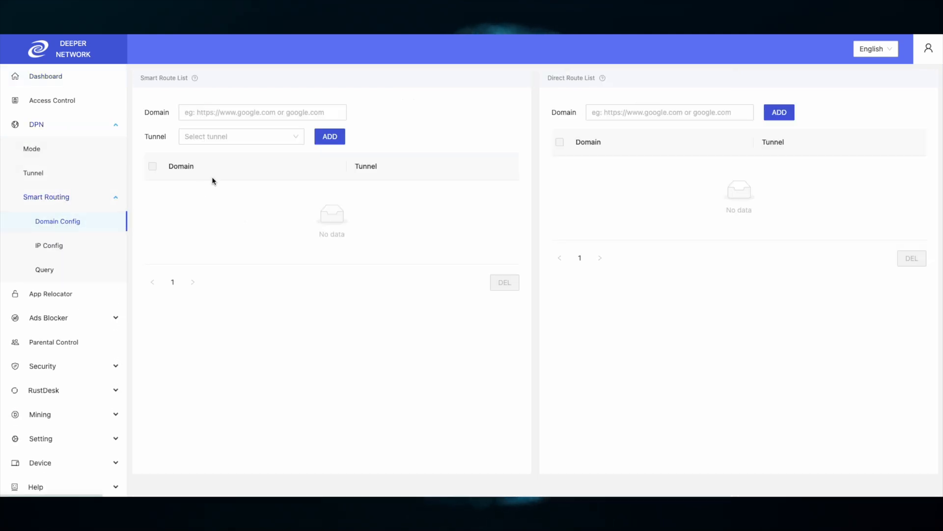
pyautogui.click(206, 113)
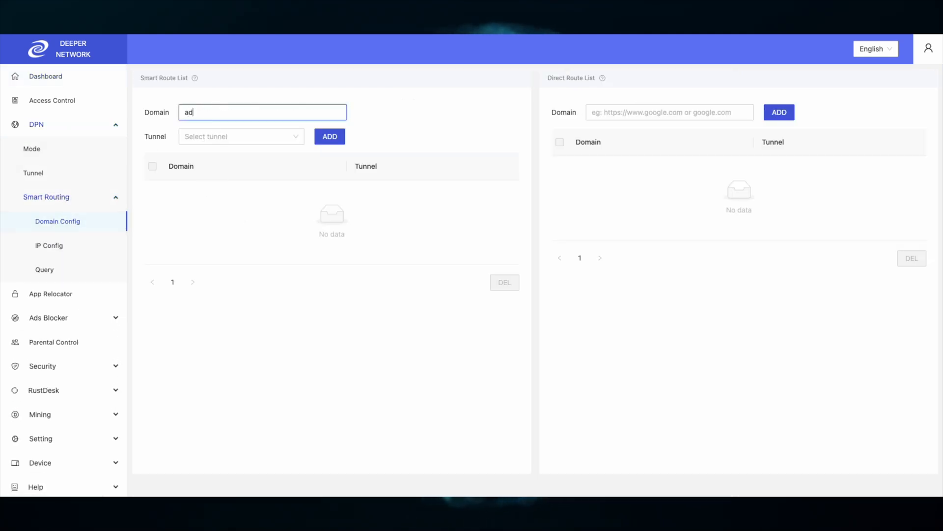
pyautogui.write('c.net')
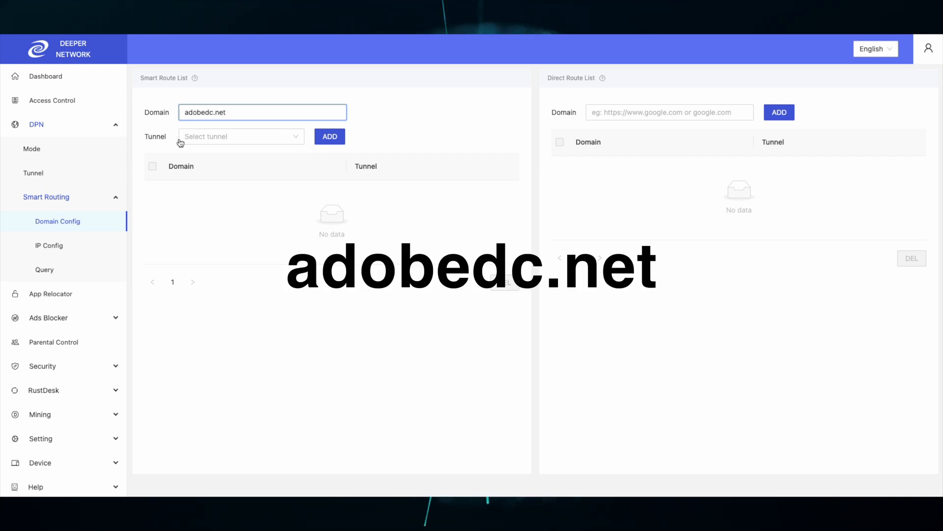
pyautogui.click(240, 137)
pyautogui.click(239, 205)
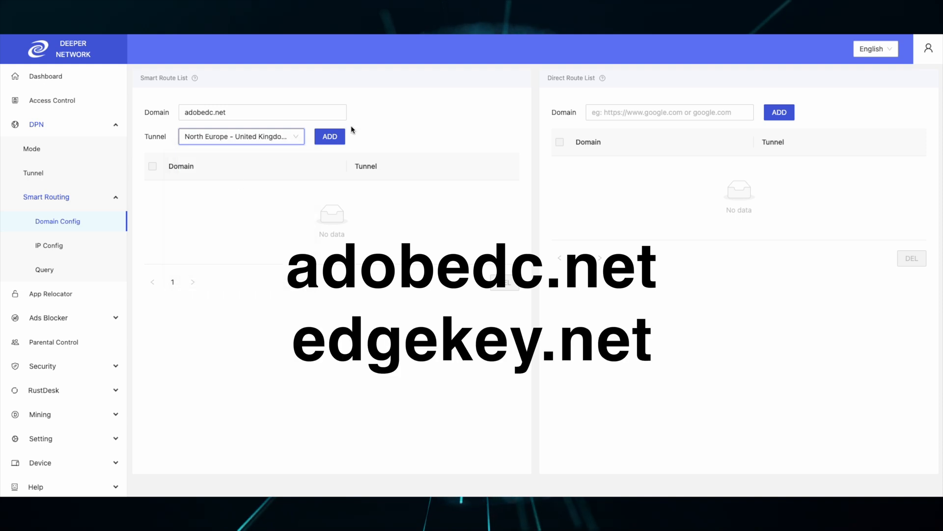
pyautogui.click(330, 136)
# Add edgekey.net routed through the North Europe - United Kingdom tunnel
pyautogui.click(261, 112)
pyautogui.write('e')
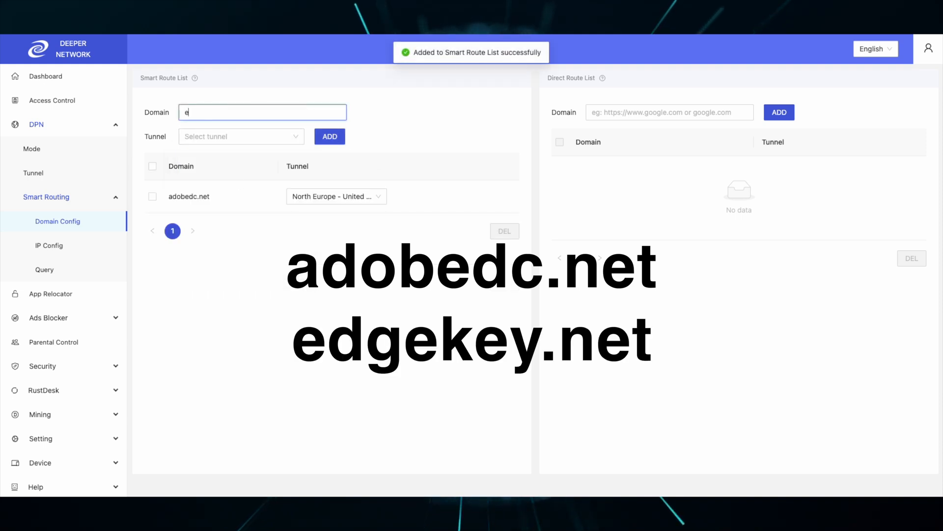
pyautogui.write('y.net')
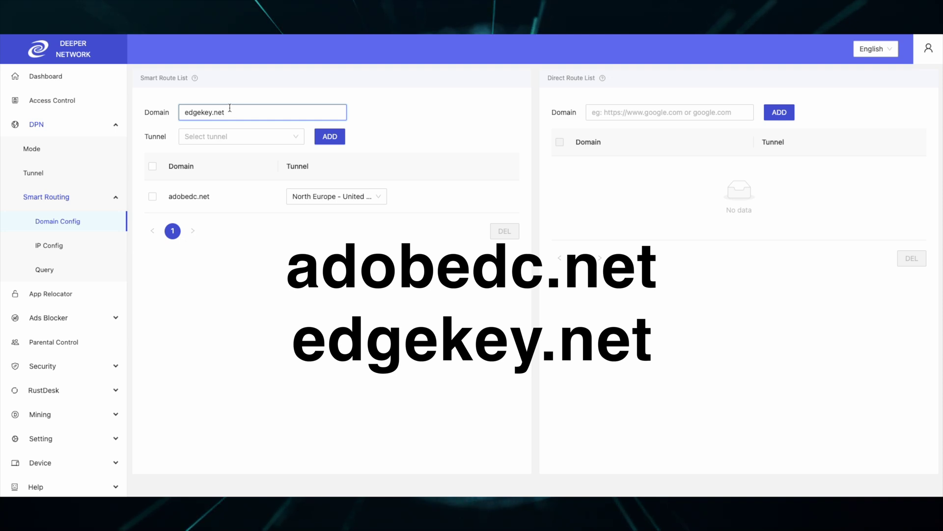
pyautogui.click(240, 137)
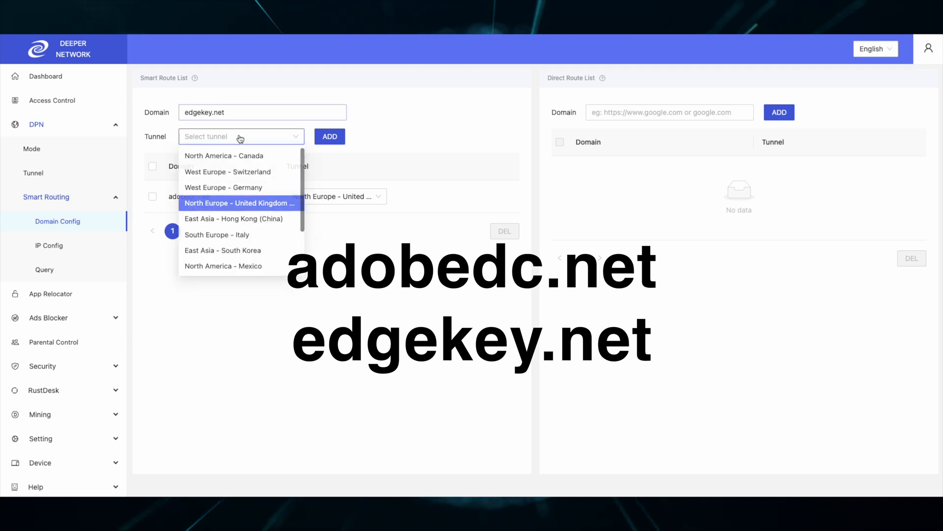
pyautogui.click(240, 206)
pyautogui.click(330, 137)
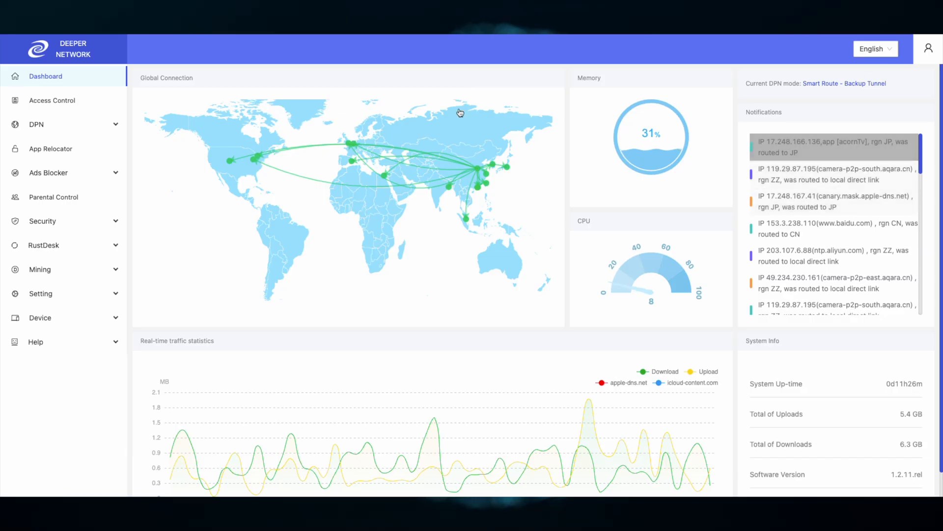
# Set DPN mode to Full Route via the North Europe - United Kingdom node and confirm
pyautogui.click(32, 148)
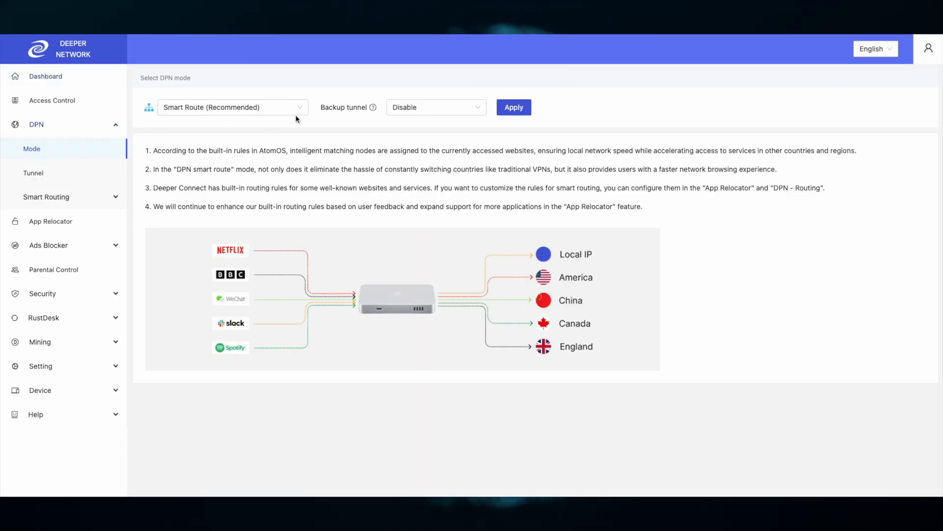
pyautogui.click(232, 108)
pyautogui.click(276, 143)
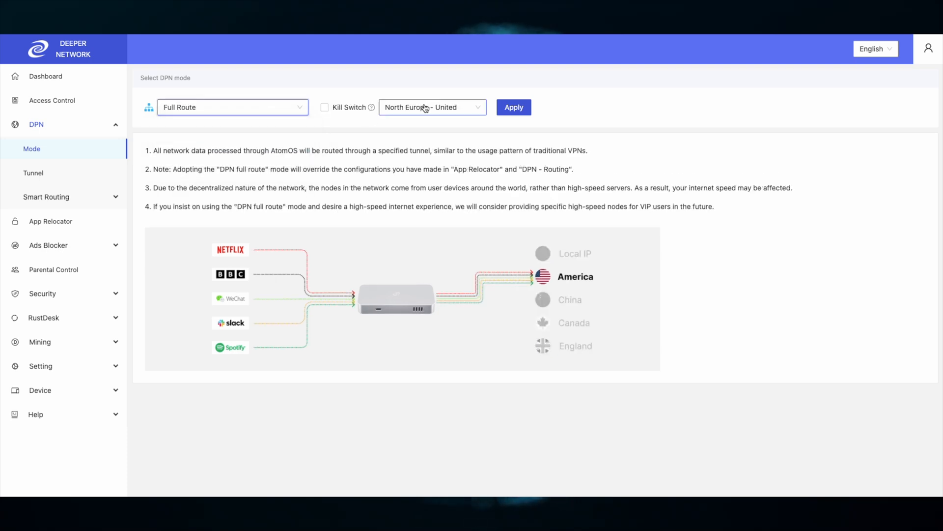
pyautogui.click(433, 107)
pyautogui.click(432, 207)
pyautogui.click(514, 106)
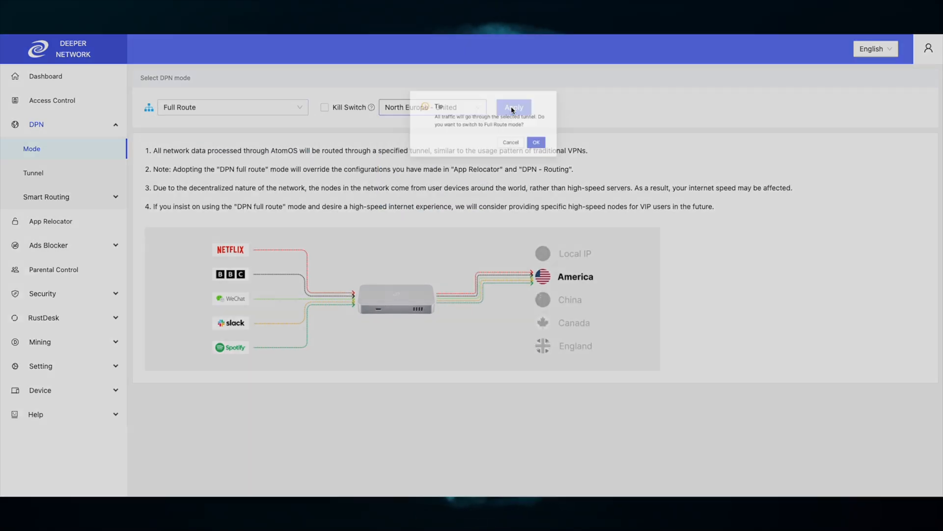
pyautogui.click(544, 151)
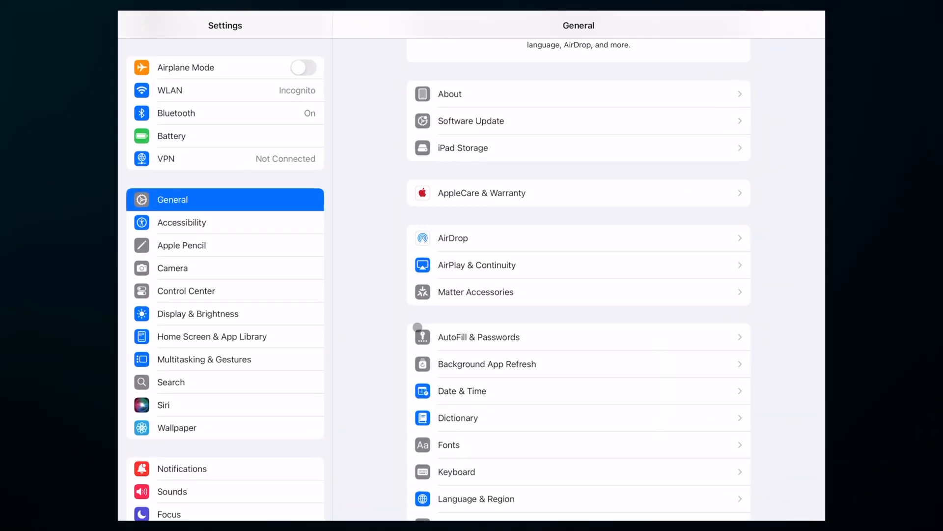
# In Date & Time, turn off Set Automatically so the time zone can be set to London
pyautogui.click(447, 387)
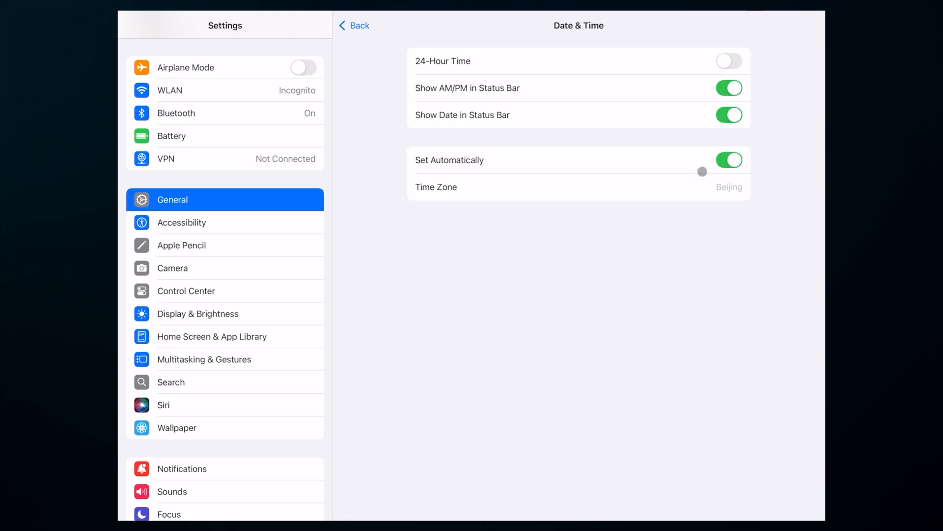
pyautogui.click(728, 163)
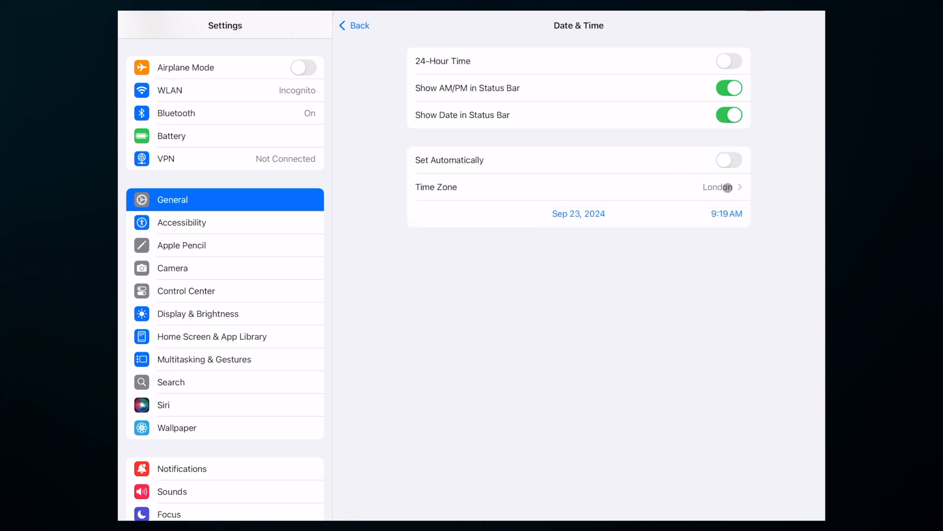